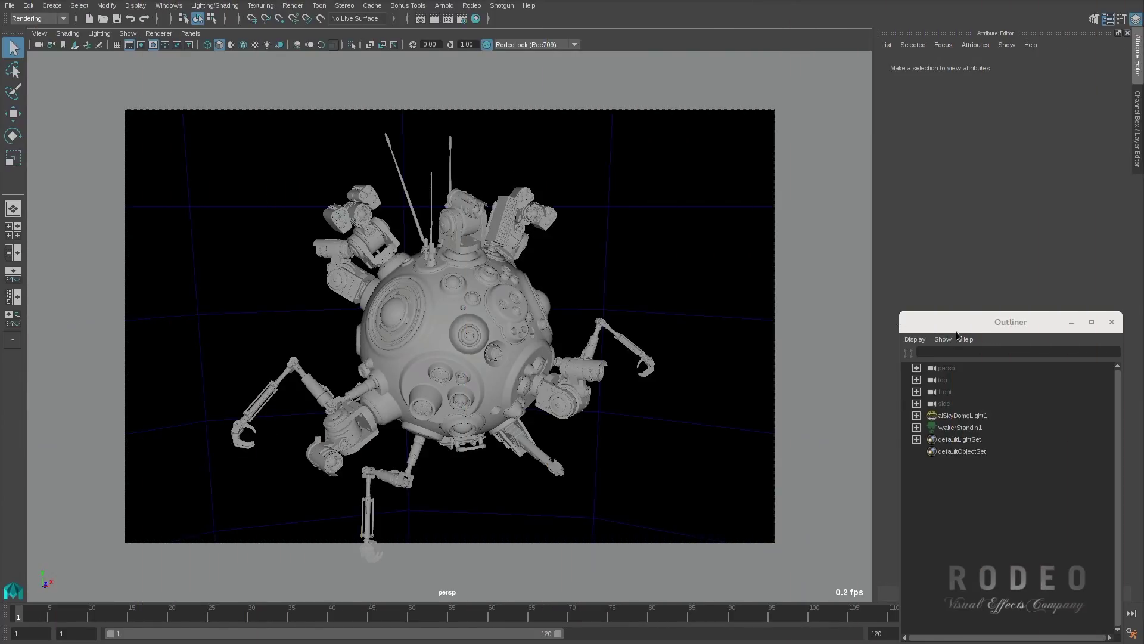
Select walterStandin1 and expand its hierarchy in the Walter tree down to alphacopdrone under Walter Root.
alt+drag(502, 359, 538, 375)
click(961, 425)
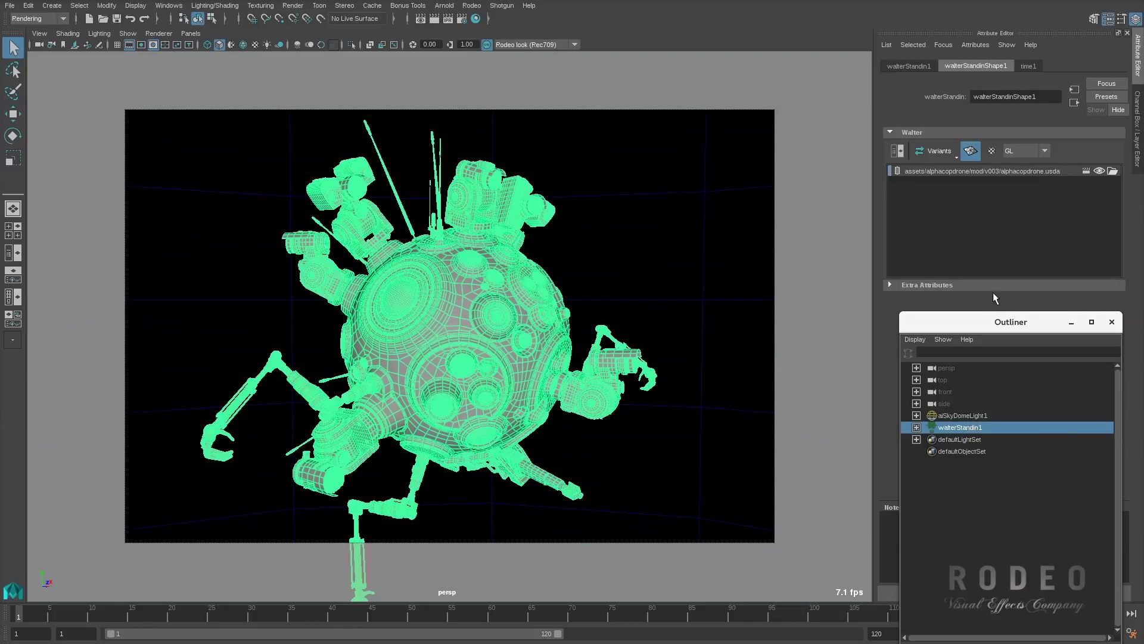
click(901, 156)
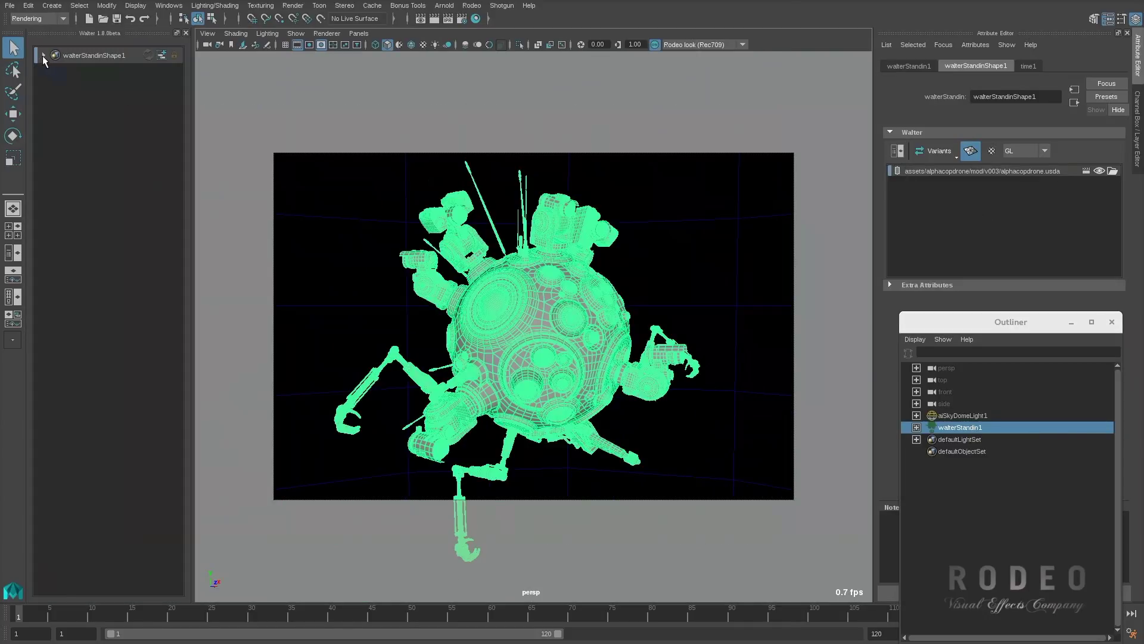
click(43, 56)
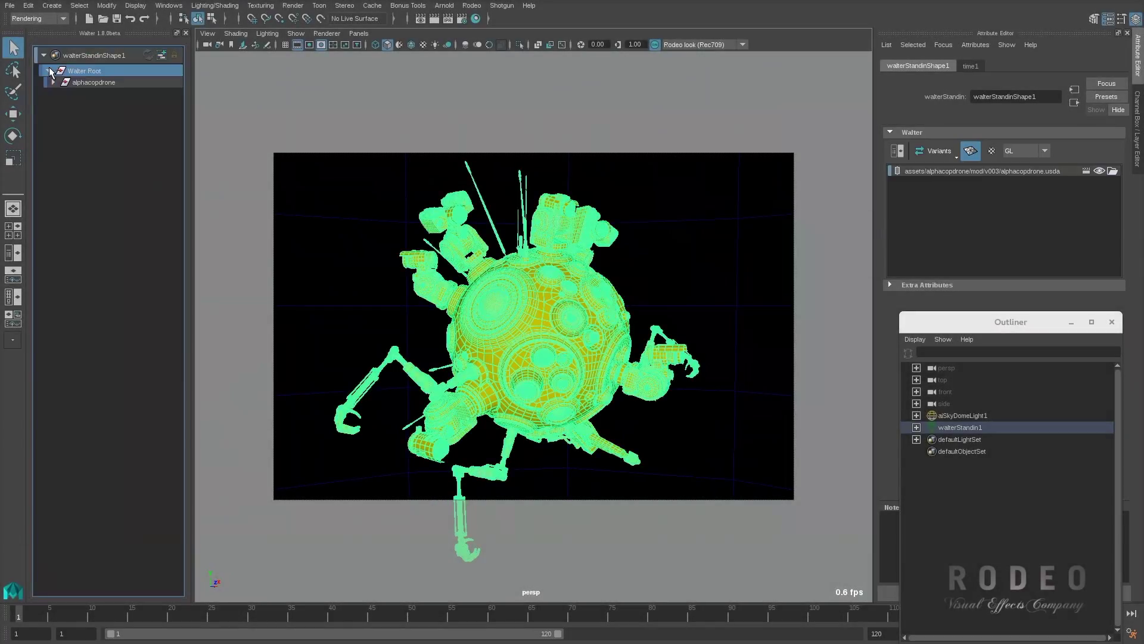
click(48, 71)
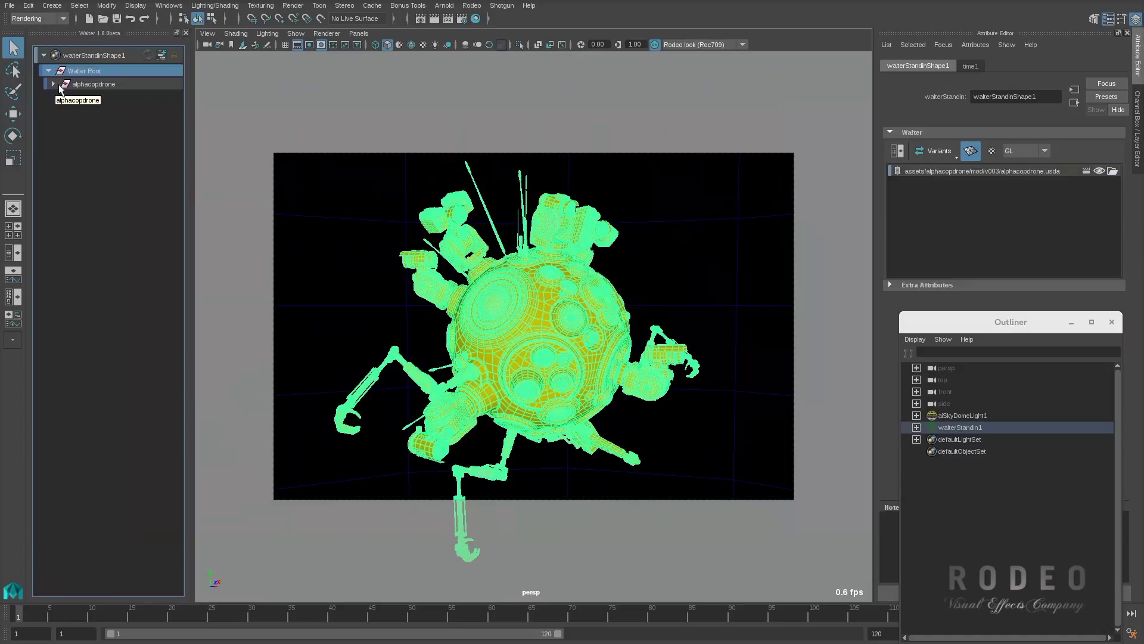
Assign the aiStandardSurface1 shader from Hypershade to alphacopdrone and render it in the Arnold Render View.
click(476, 18)
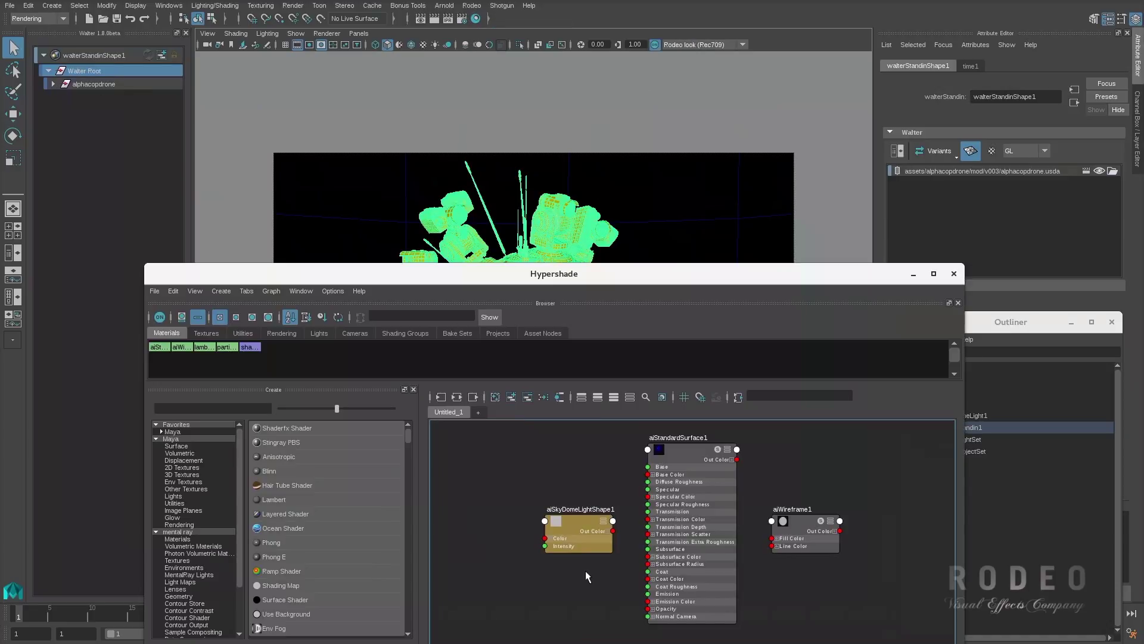
click(689, 446)
middle_drag(660, 437, 138, 86)
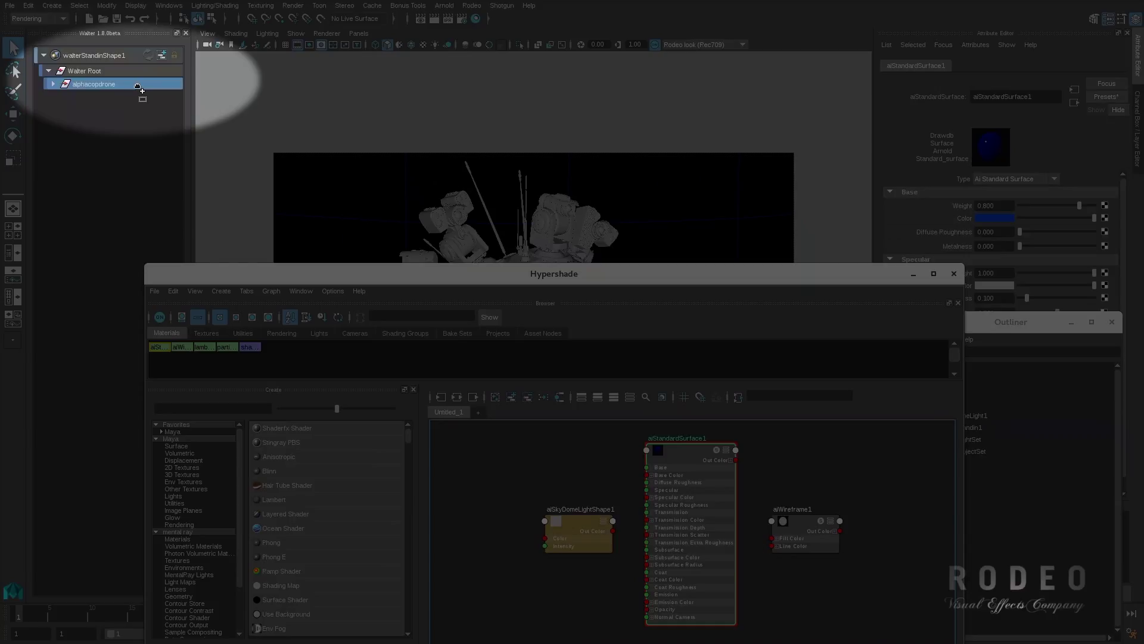
middle_drag(138, 86, 139, 87)
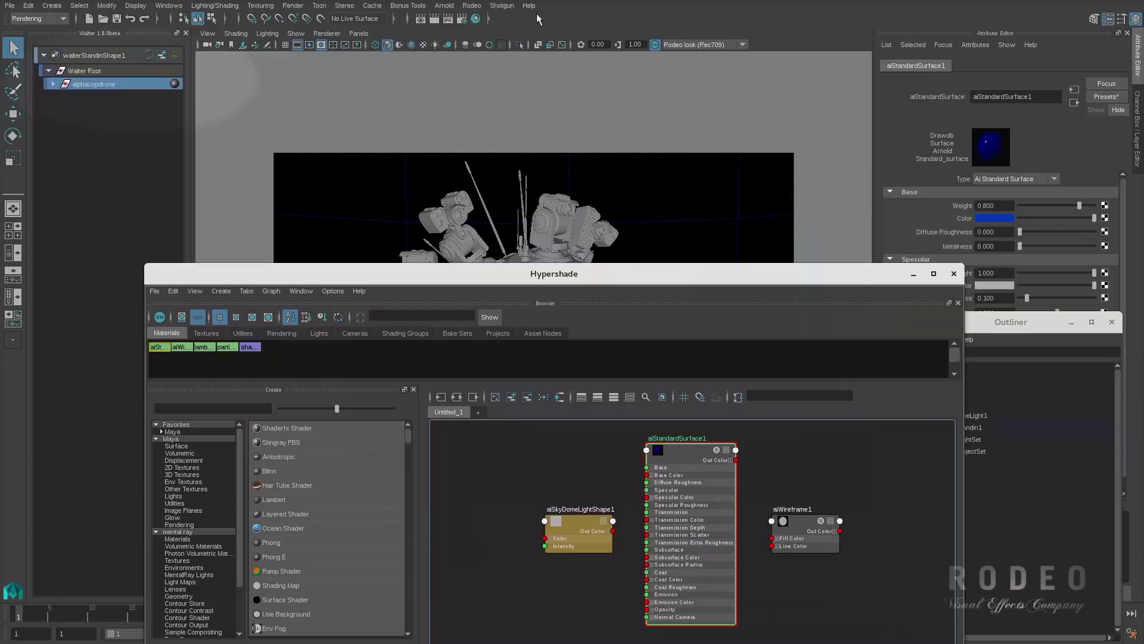
click(444, 6)
click(456, 27)
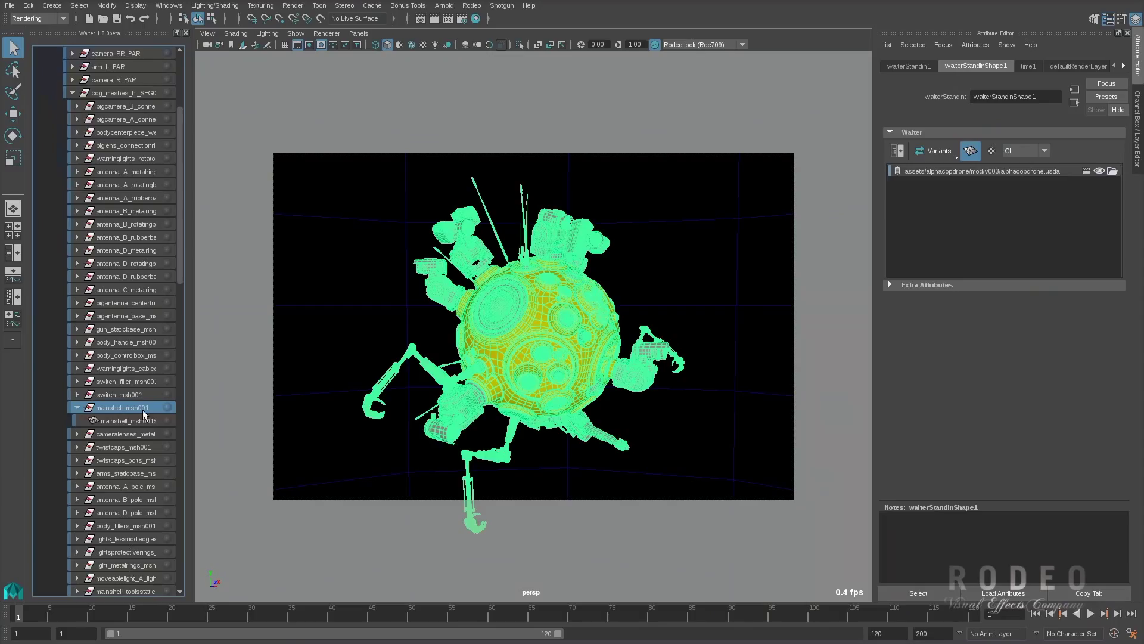
Hide every part of the drone except mainshell_msh001.
right_click(144, 409)
mouse_move(176, 447)
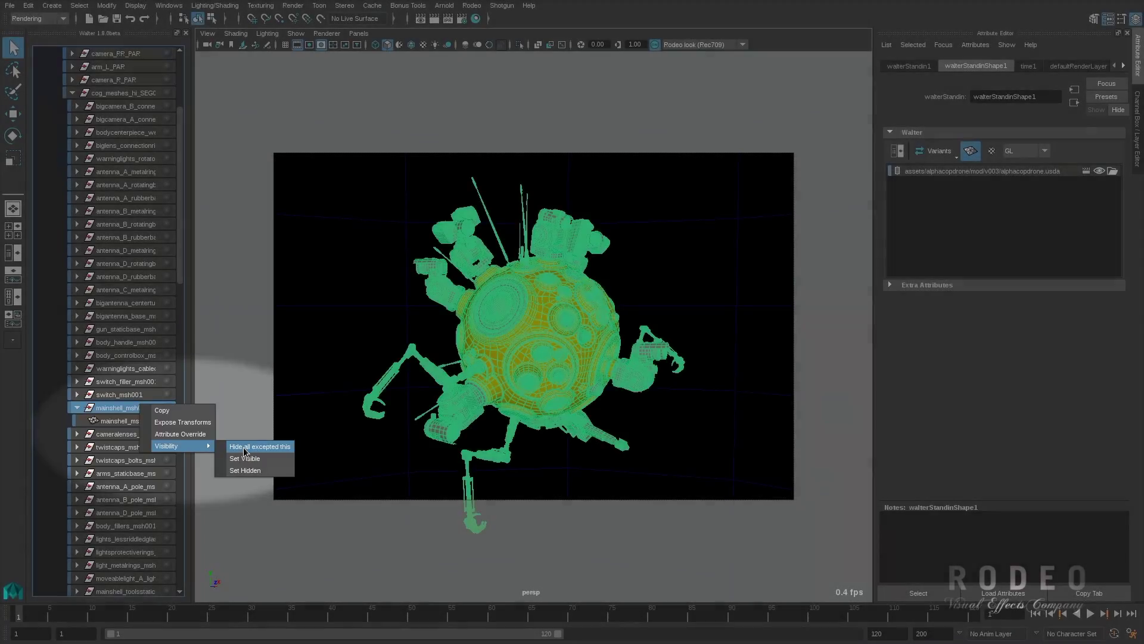
click(243, 447)
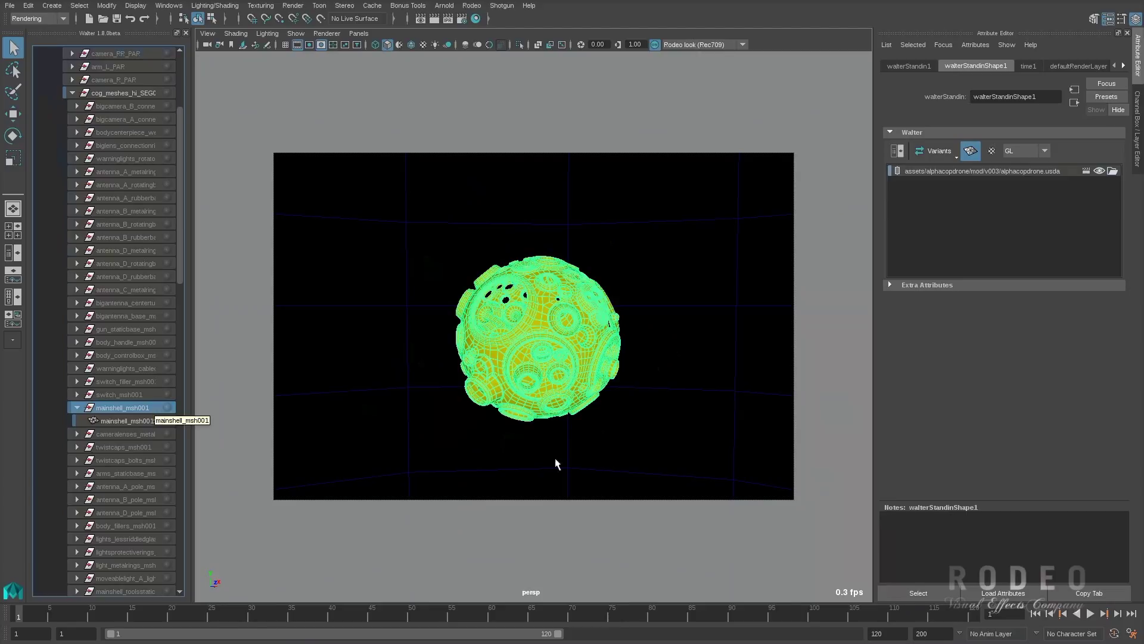
Assign the aiWireframe1 shader from Hypershade to mainshell_msh001 and render it in the Arnold Render View.
click(475, 19)
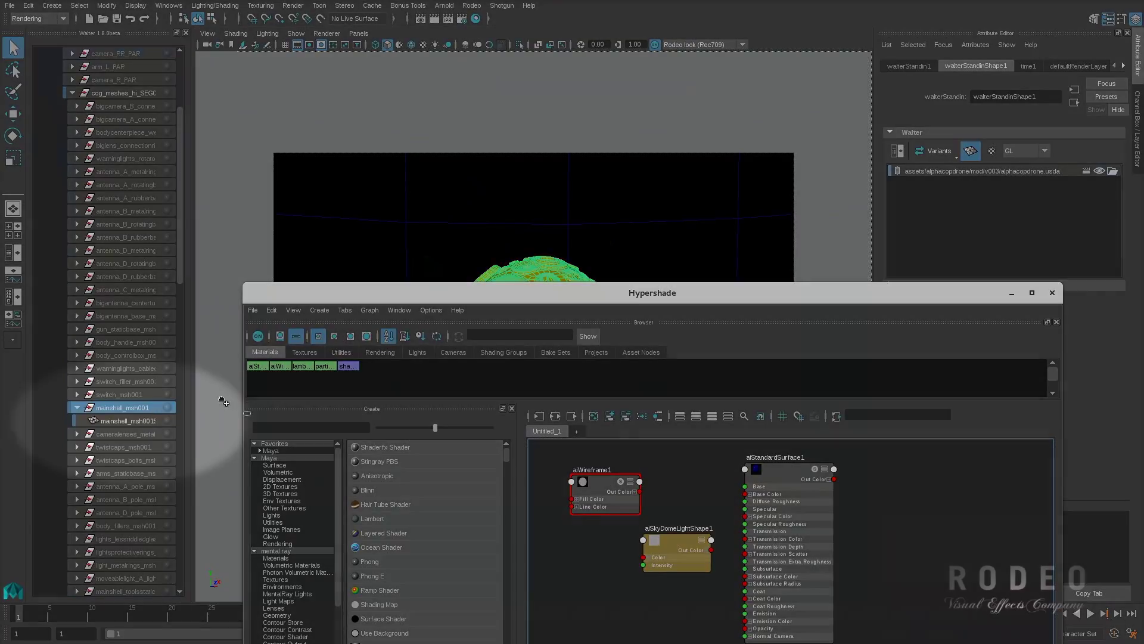
click(159, 420)
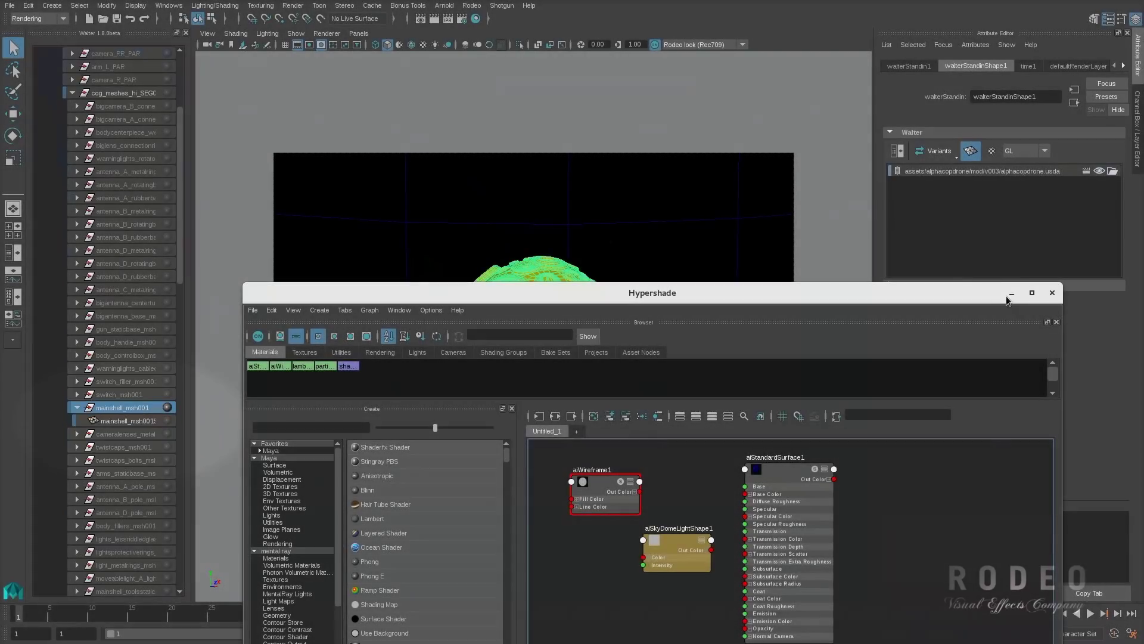
click(1052, 292)
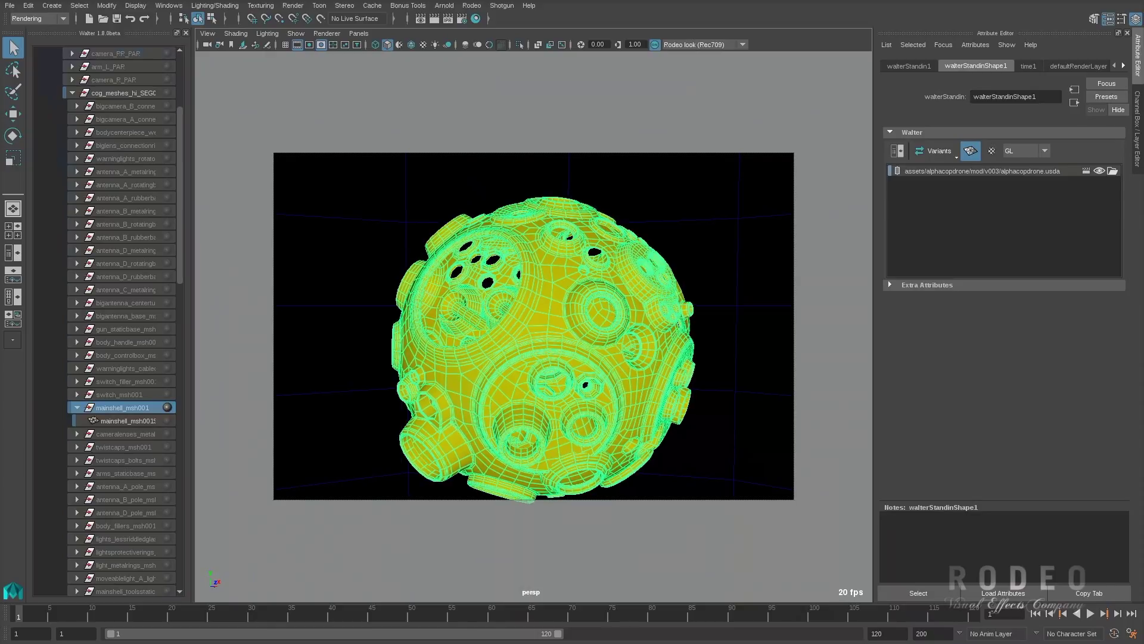
click(444, 5)
click(465, 21)
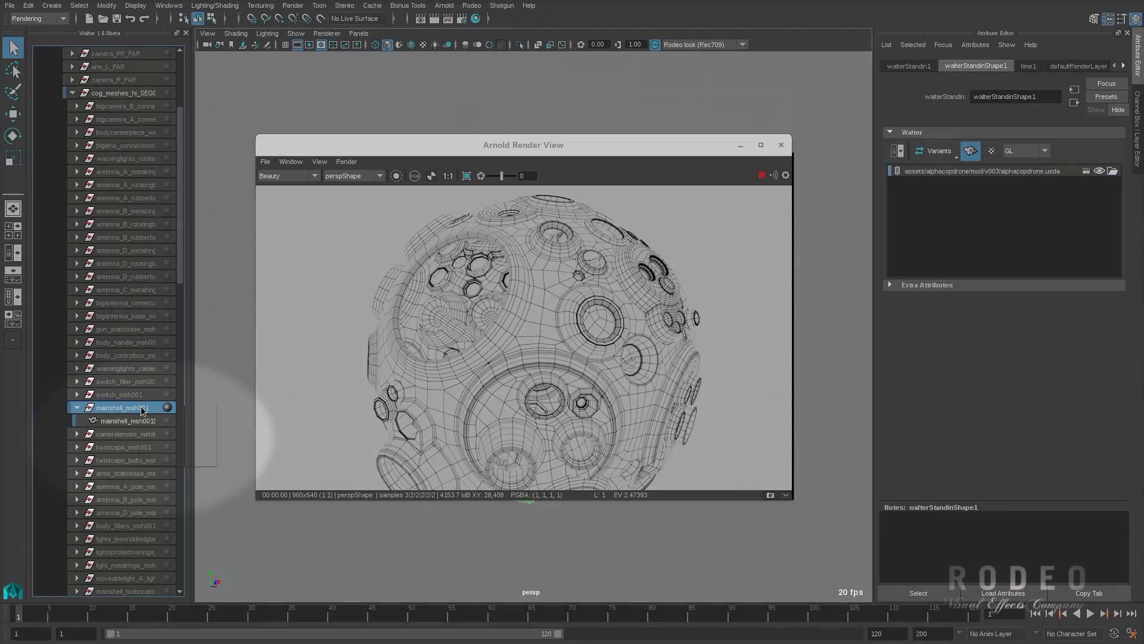
Create an attribute override on mainshell_msh001 and add the Subdivision Type and Subdivision Iterations attributes to it.
right_click(150, 409)
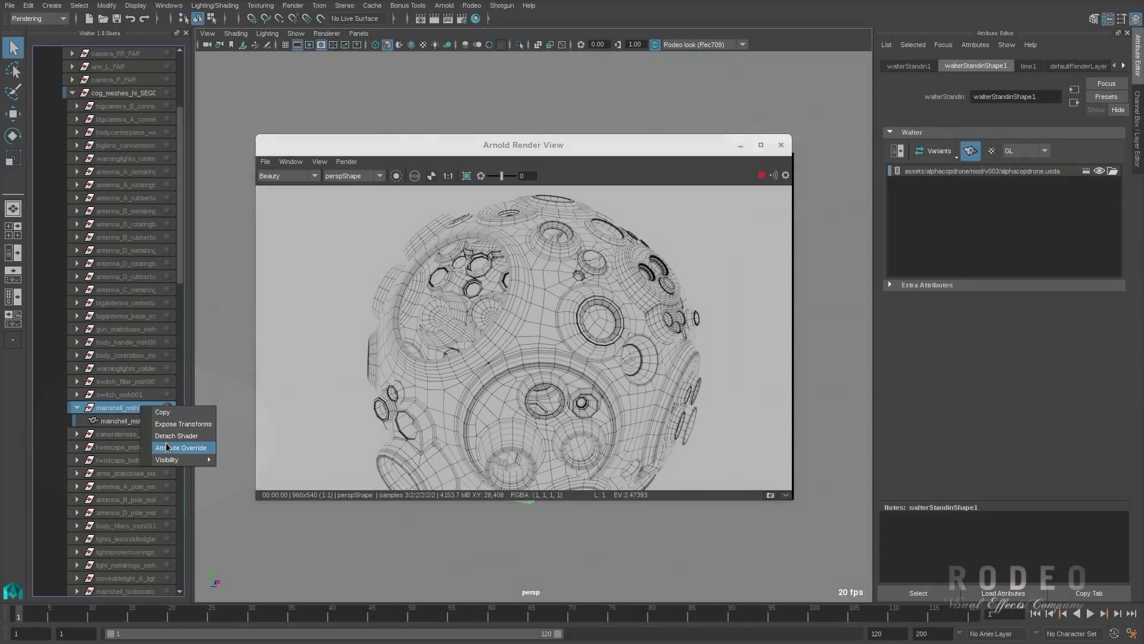
click(167, 447)
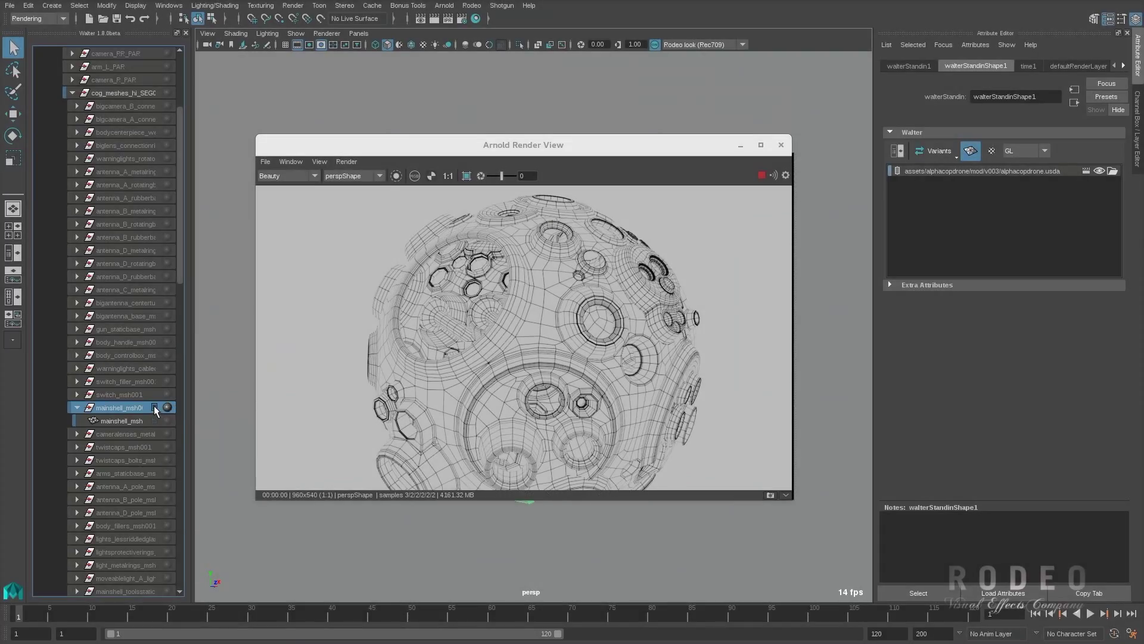
click(1119, 133)
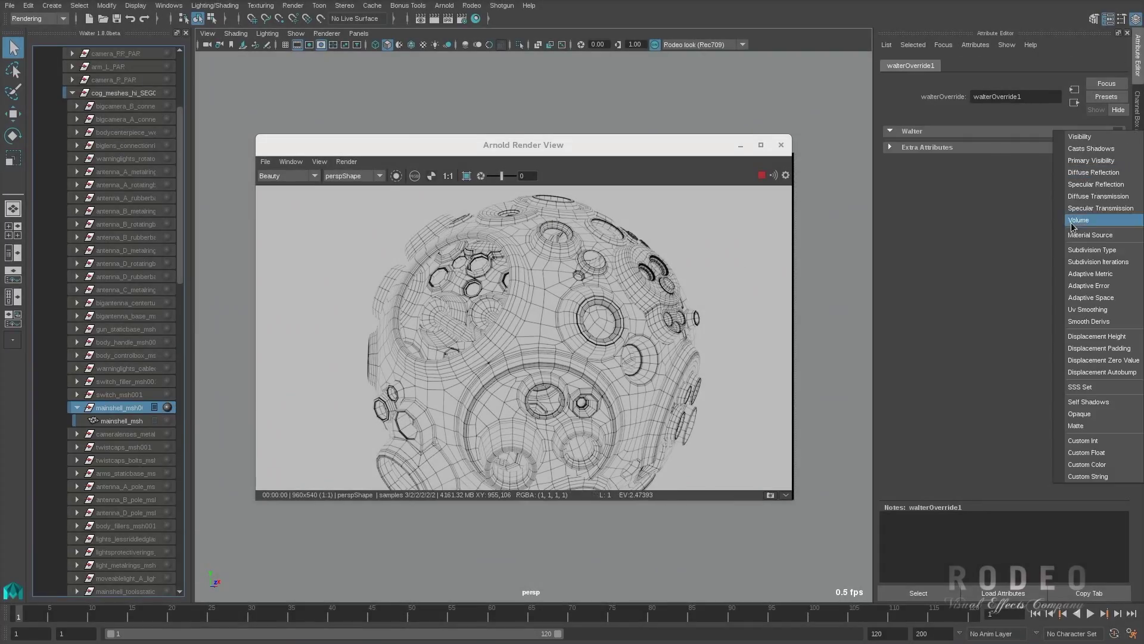
click(1099, 251)
click(1099, 262)
Set the override's subdivision type to catclark with 2 iterations and update the full scene in the render.
click(994, 161)
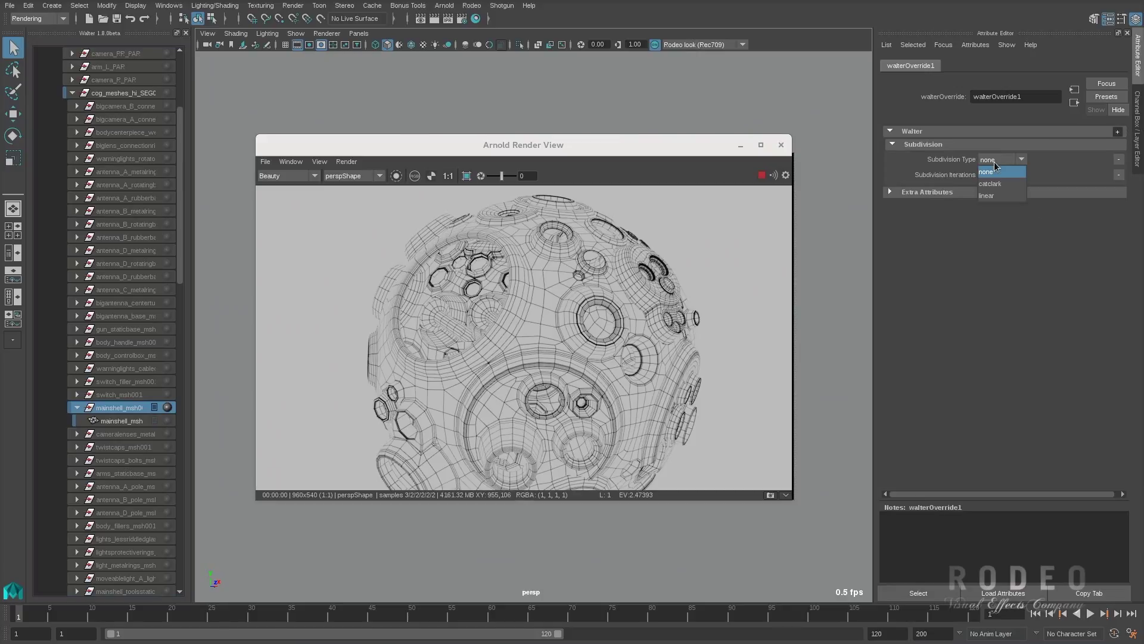
click(993, 171)
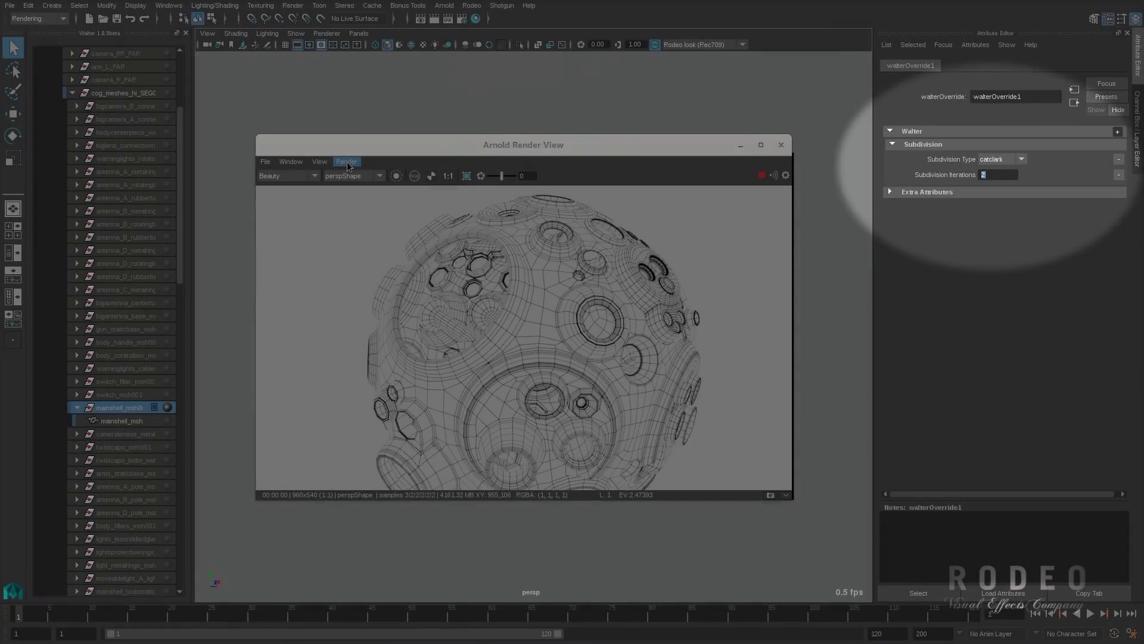
click(346, 161)
click(359, 246)
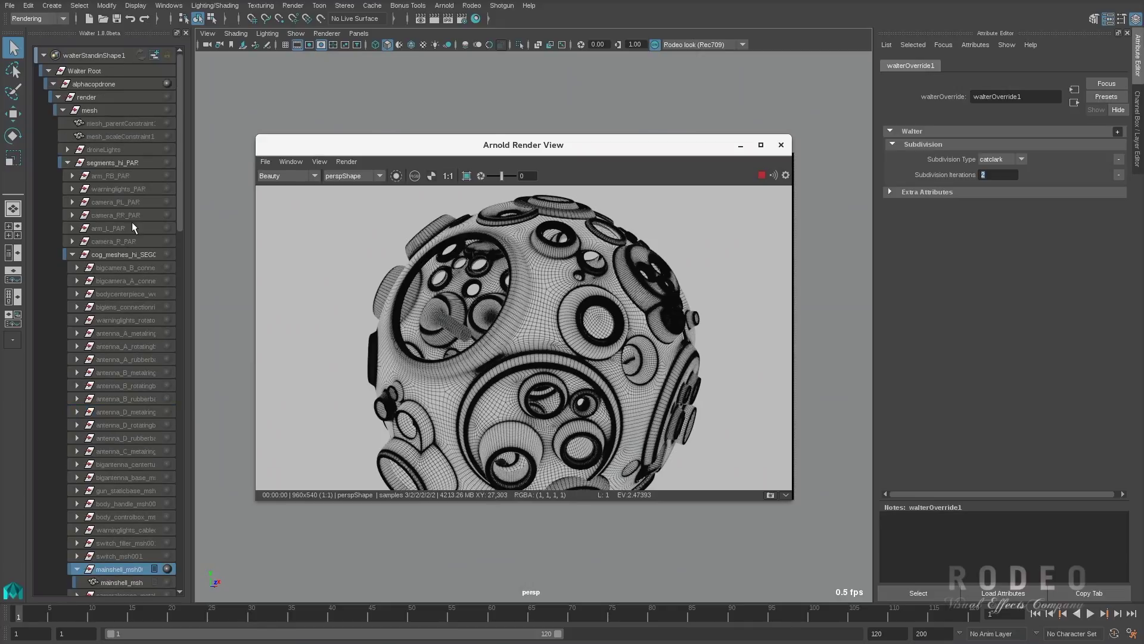
Set Walter Root visible and update the full scene to view the whole drone's render from another angle.
scroll(143, 271, up, 5)
right_click(118, 73)
mouse_move(144, 116)
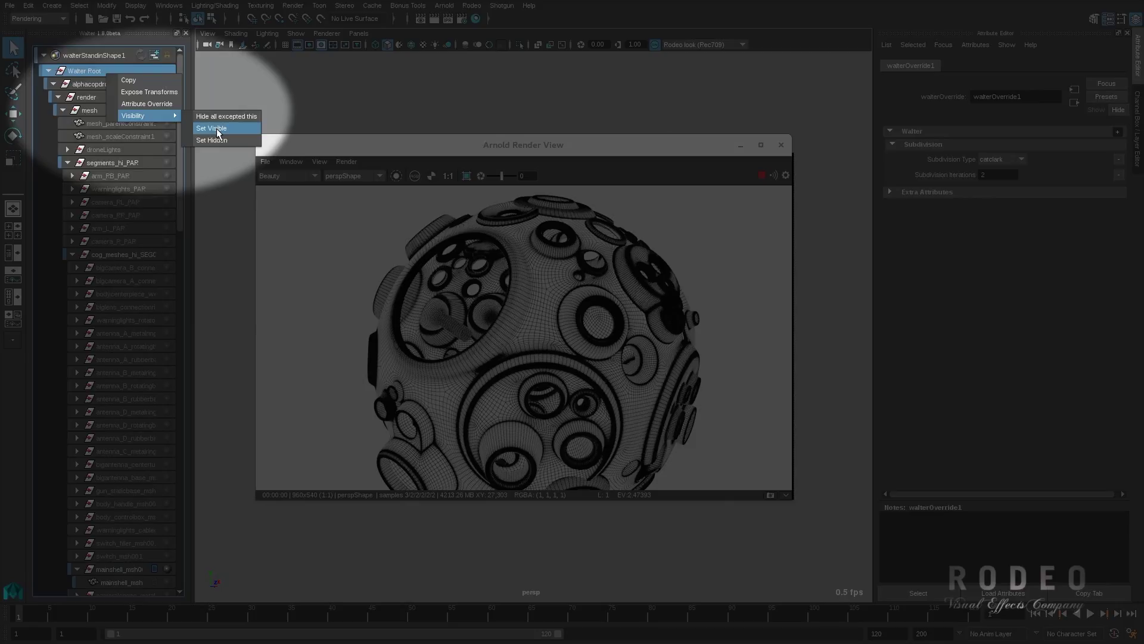
click(218, 129)
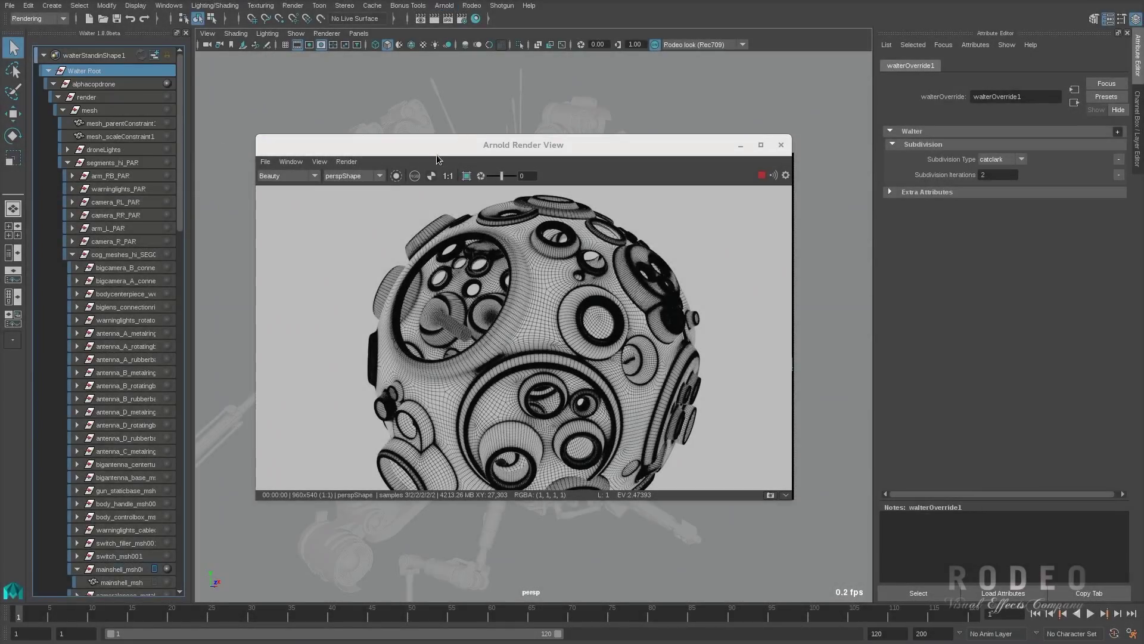
click(347, 161)
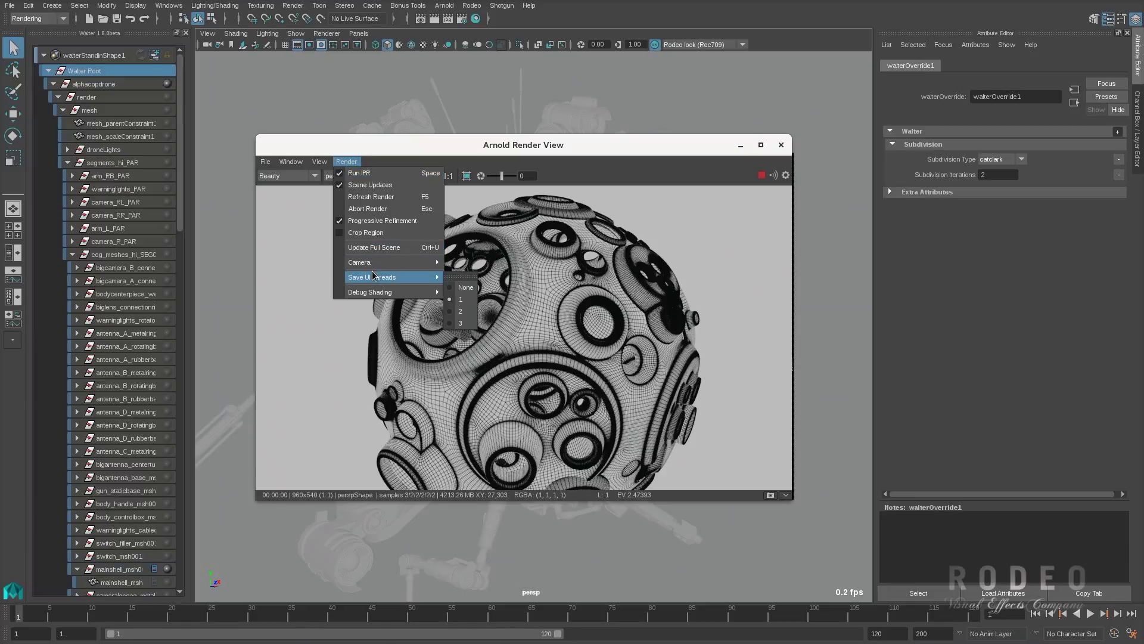
click(381, 250)
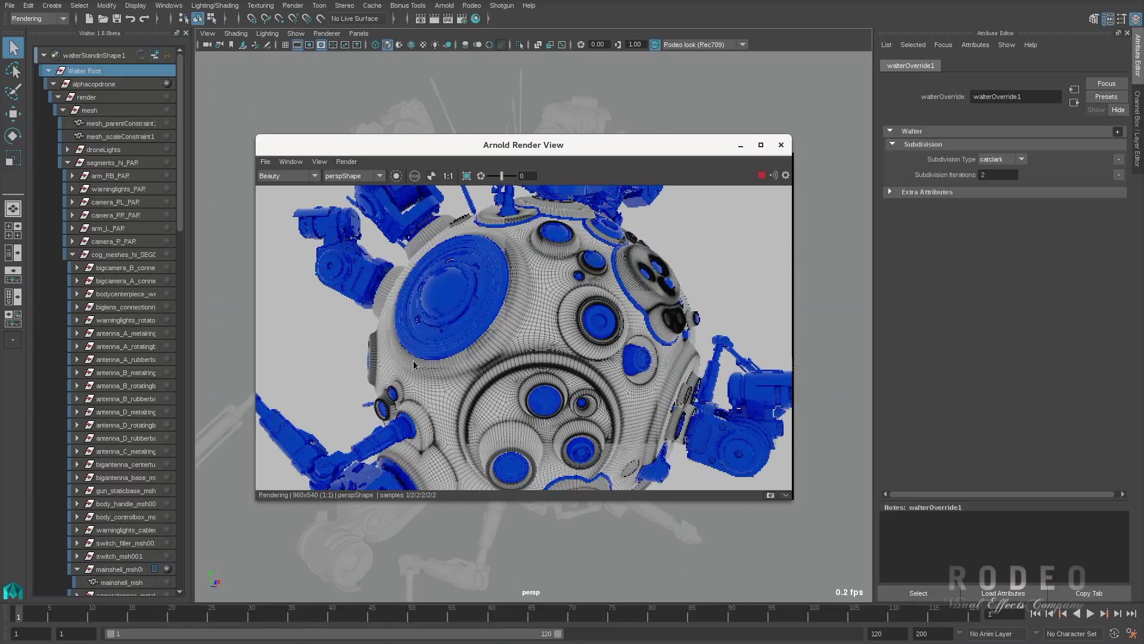
alt+drag(410, 375, 626, 251)
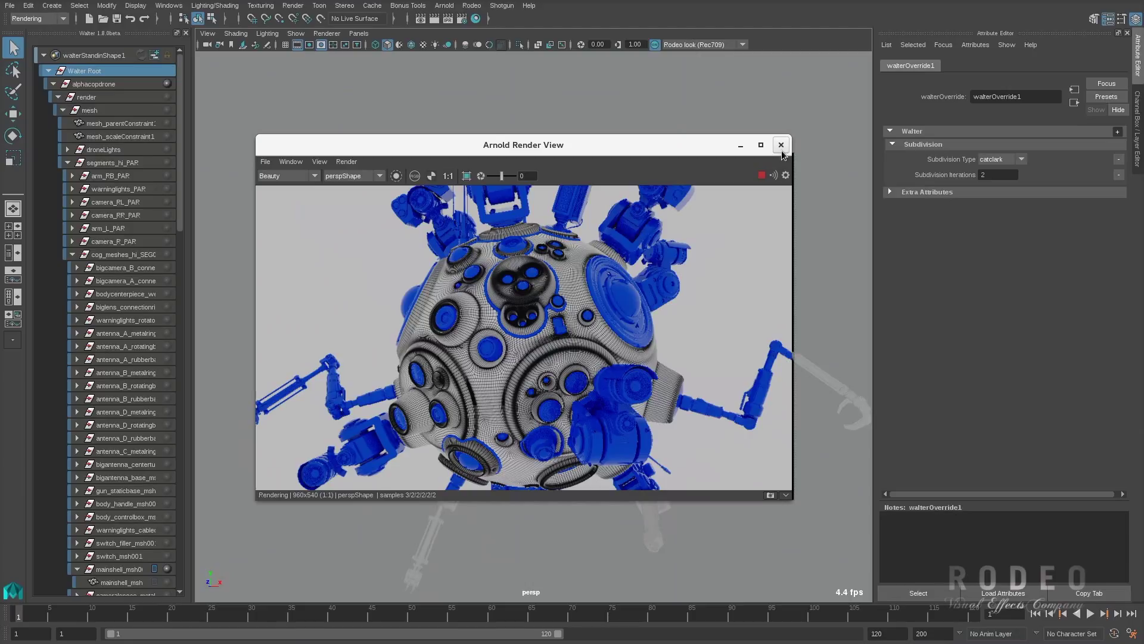